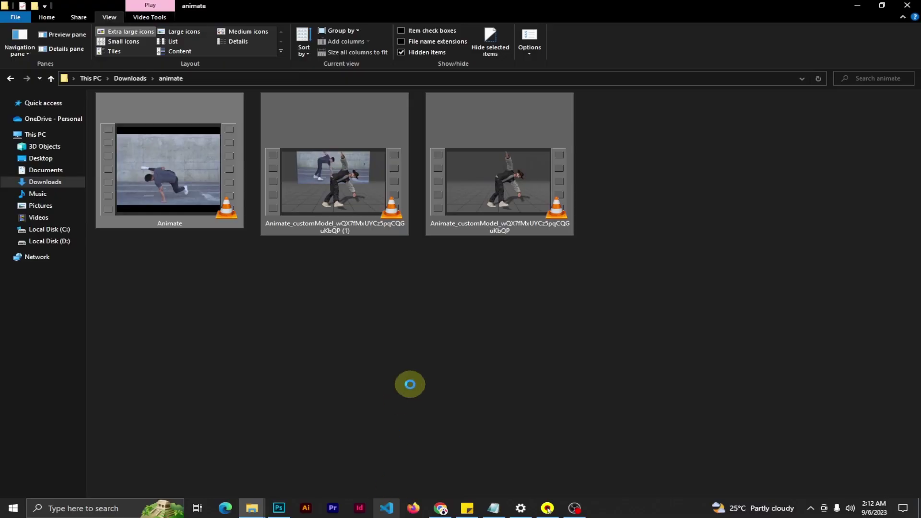
- Deselect the video files and switch to the browser showing the DeepMotion homepage
click(382, 339)
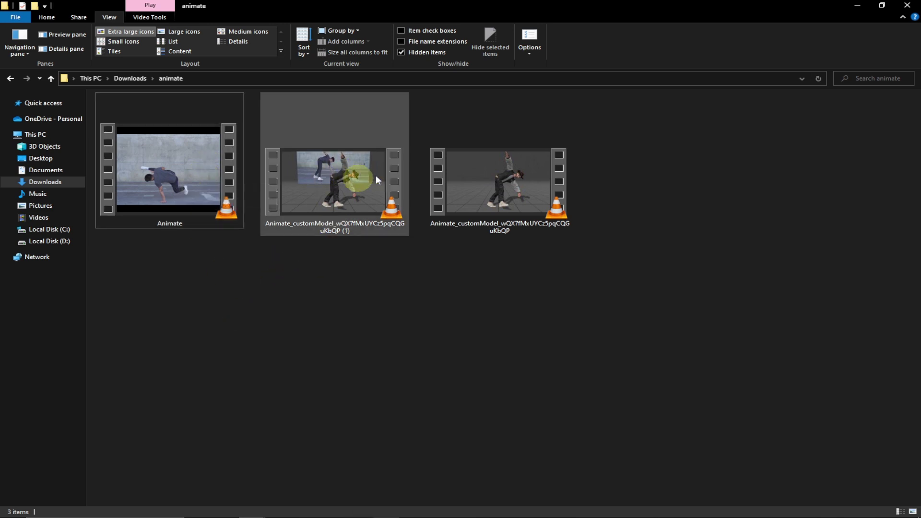
click(441, 504)
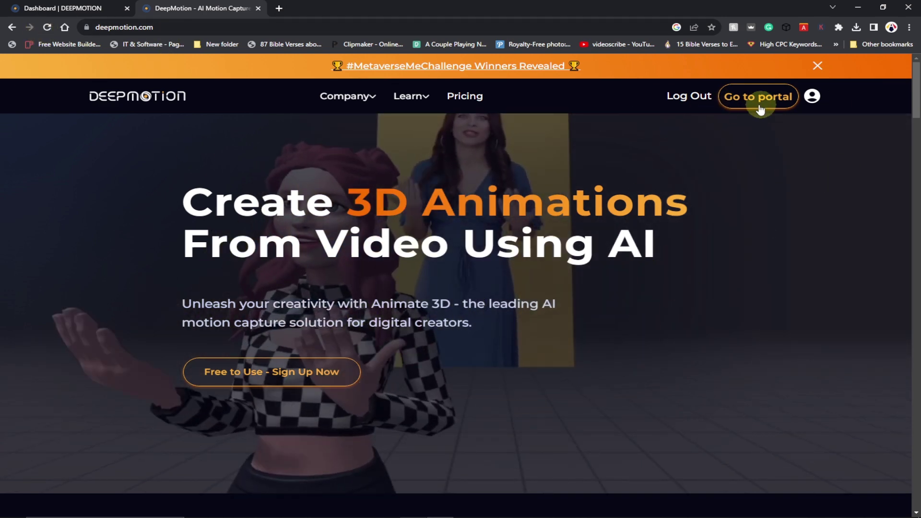
- Open Animate 3D from the Dashboard, start a new animation and skip the capture guidelines
click(81, 14)
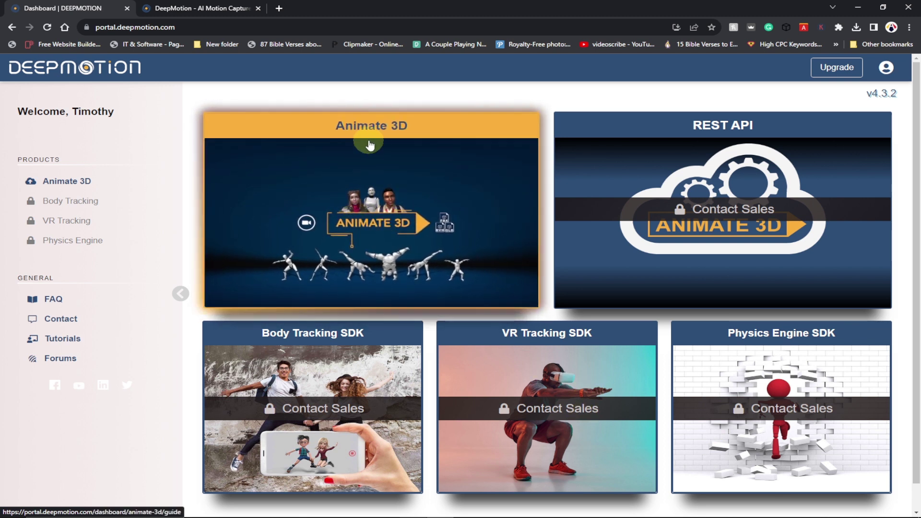
click(376, 216)
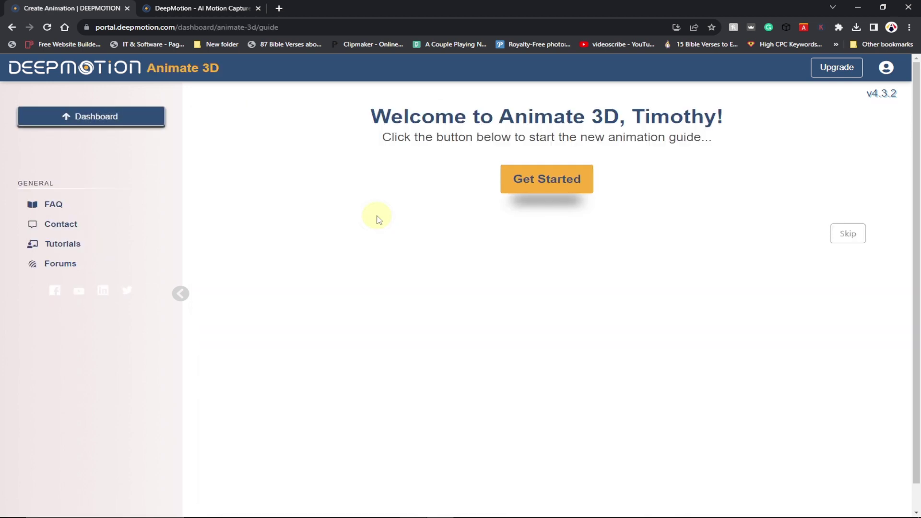
click(540, 185)
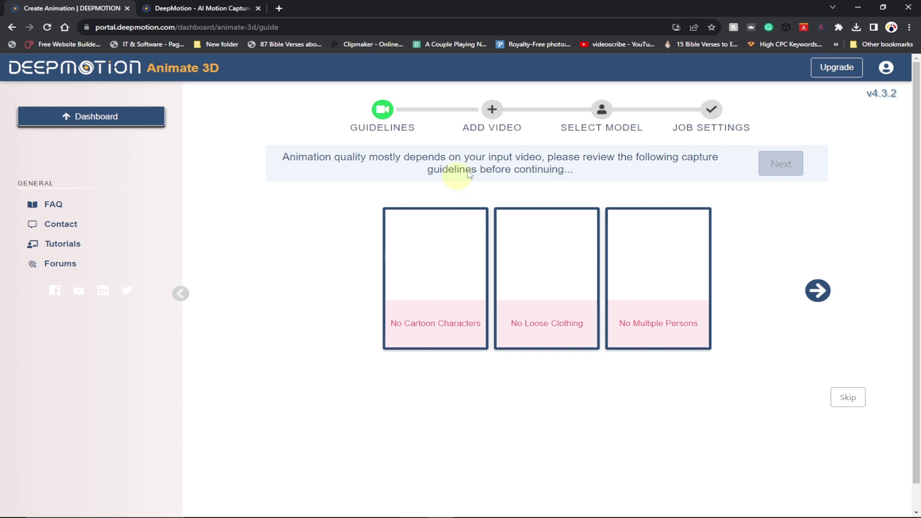
click(848, 398)
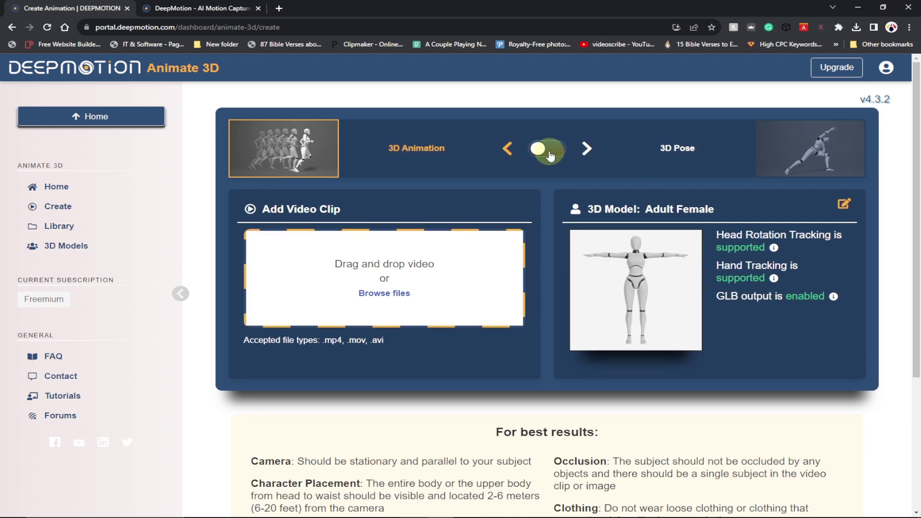
- Toggle the job type to 3D Pose and back to 3D Animation, then go to 3D Models
click(546, 152)
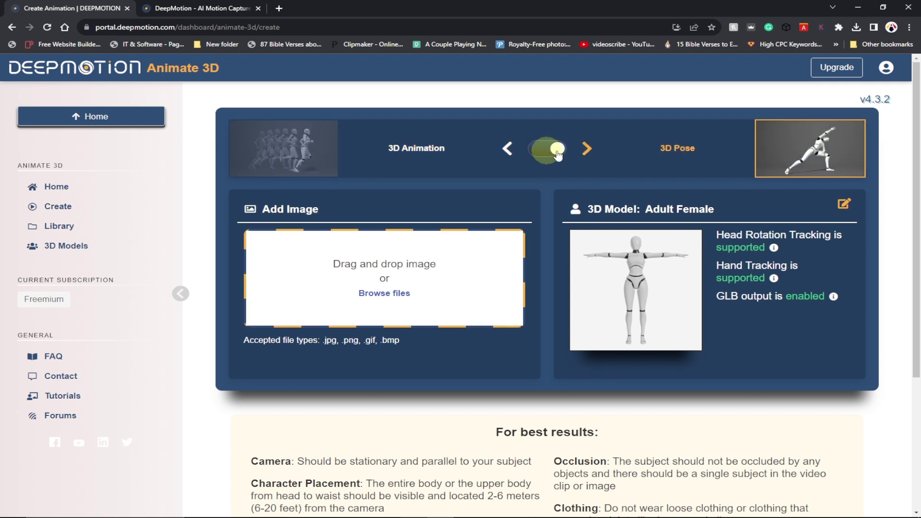
click(550, 150)
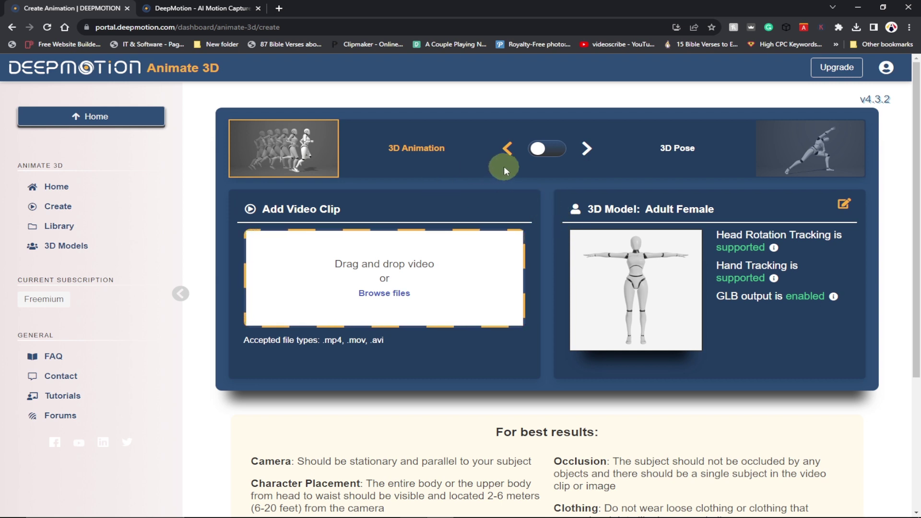
click(76, 255)
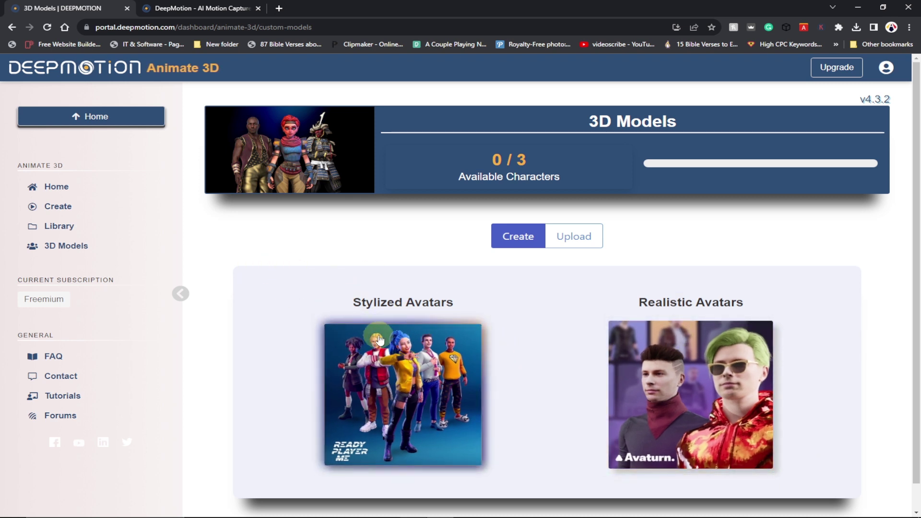
- Design a stylized avatar with a puffer jacket and rainbow sneakers and finish it
click(391, 377)
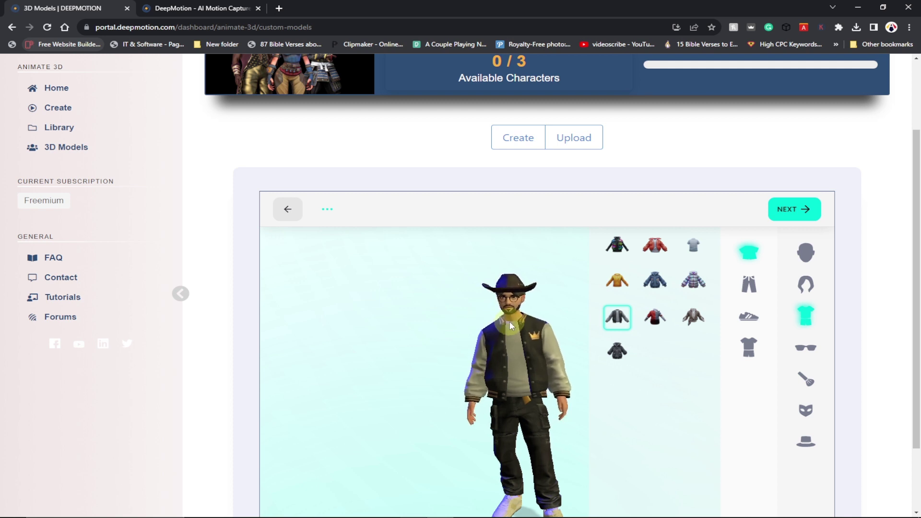
scroll(583, 330, down, 1)
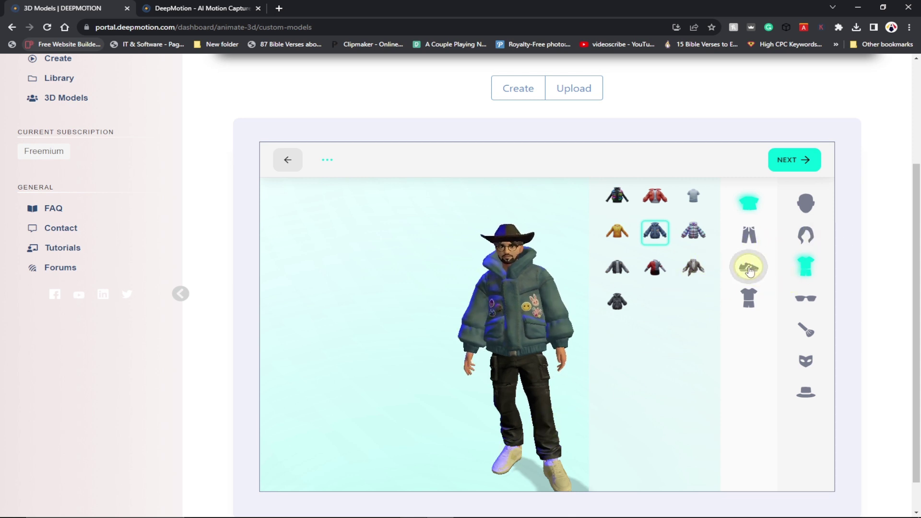
click(749, 270)
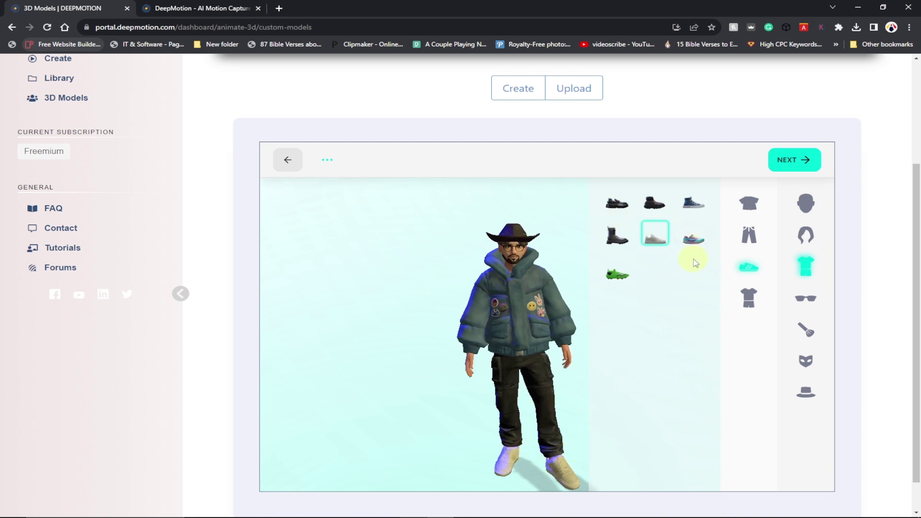
click(695, 243)
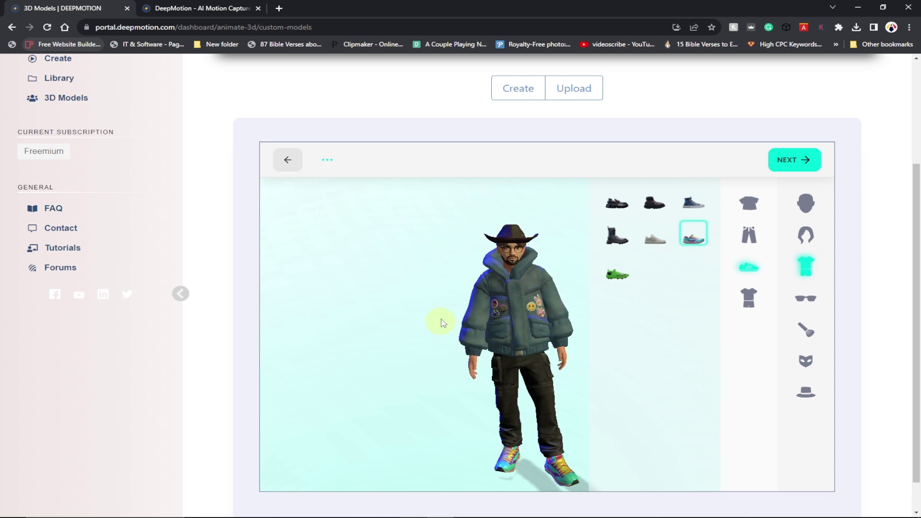
click(793, 160)
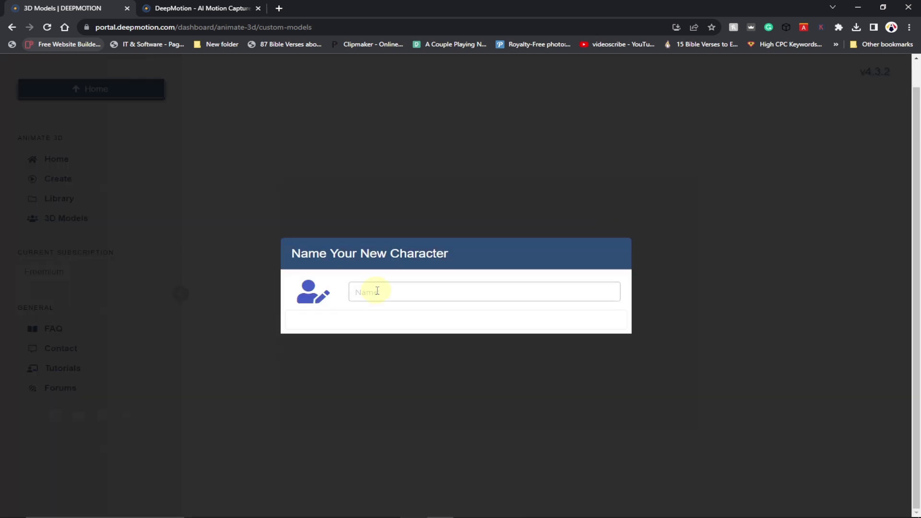
- Name the new character 'New Avatar' and save it
click(378, 290)
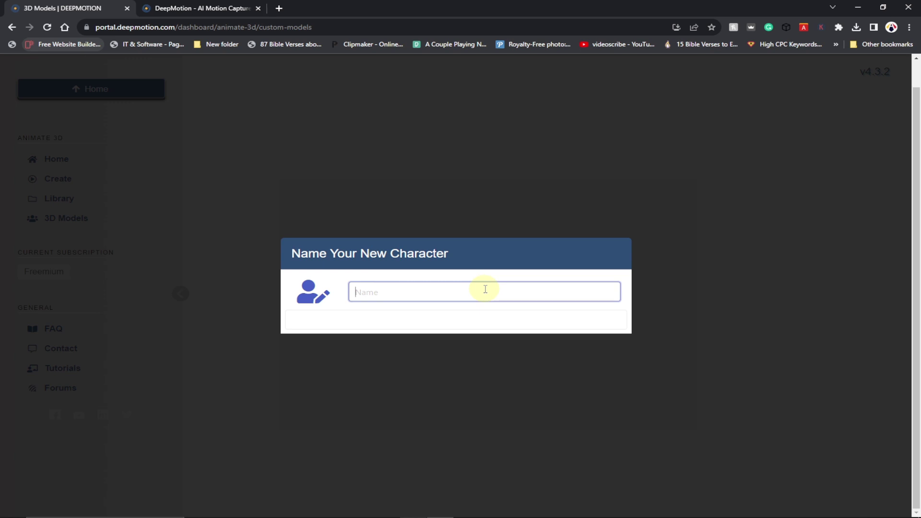
text(New Avatar)
click(442, 322)
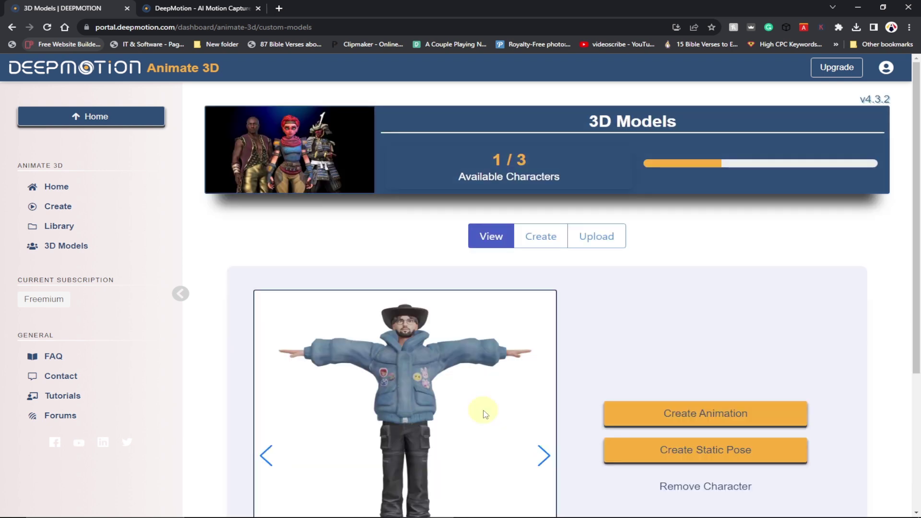
- Start a new animation using the New Avatar character
scroll(541, 347, down, 1)
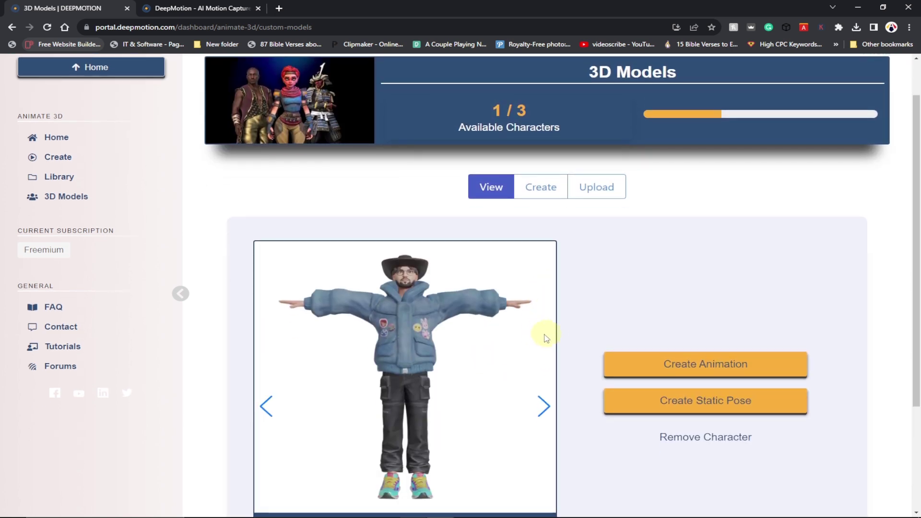
scroll(437, 319, down, 1)
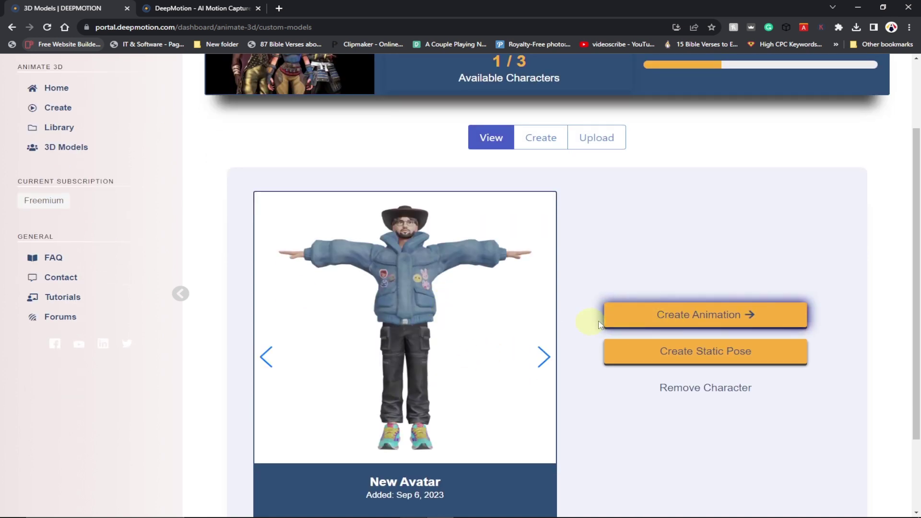
scroll(594, 313, down, 2)
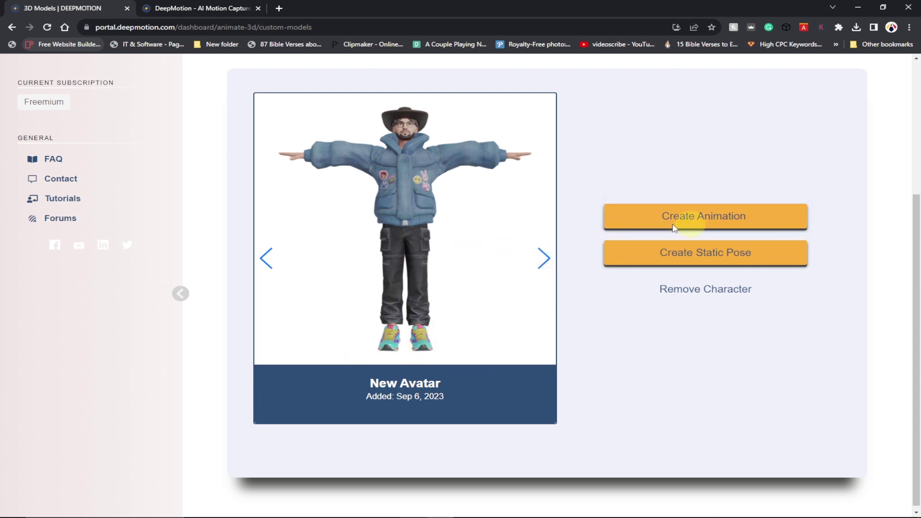
click(697, 217)
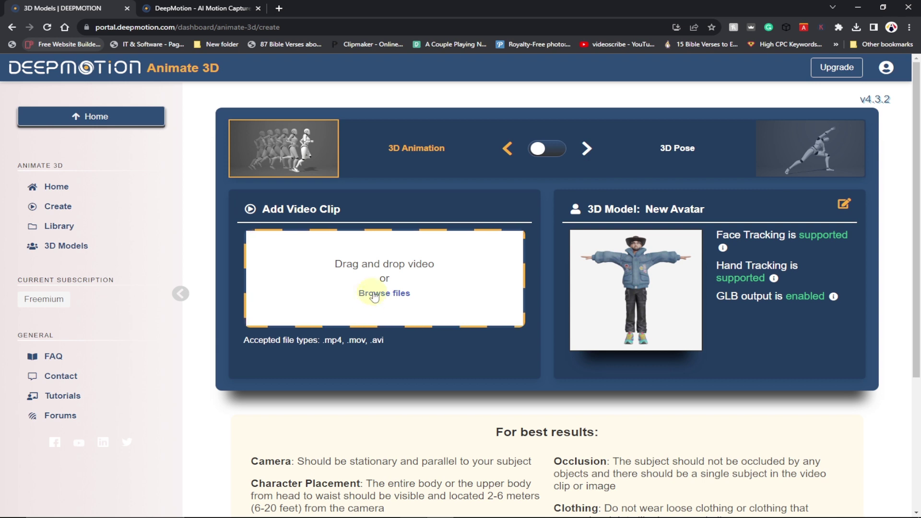
- Upload the Animate breakdance video as the source clip
click(375, 296)
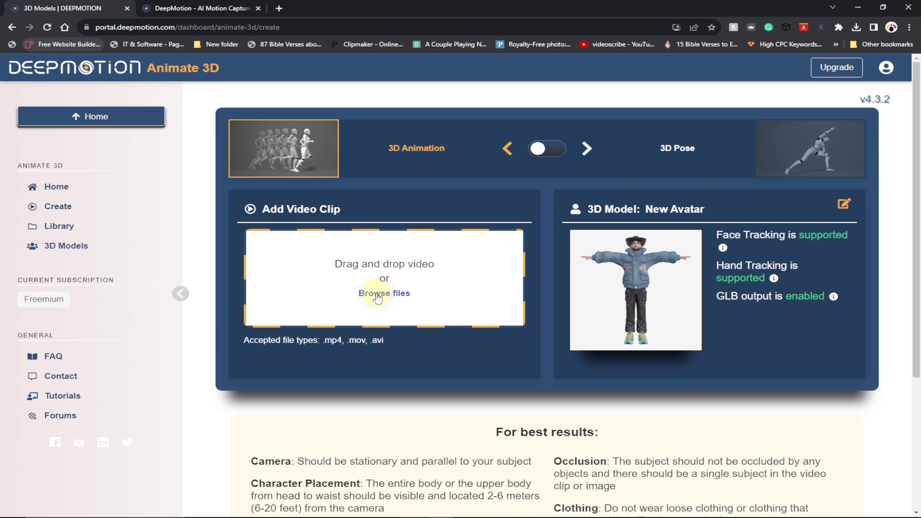
click(377, 296)
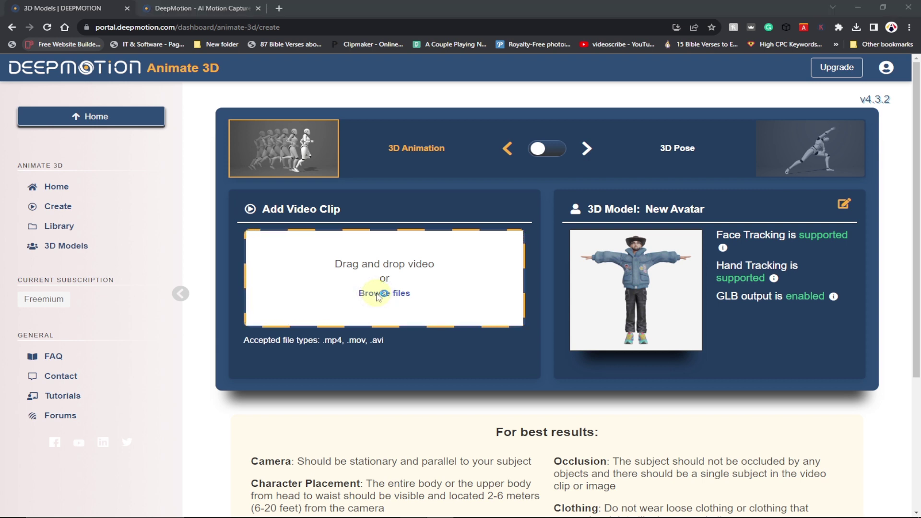
click(376, 294)
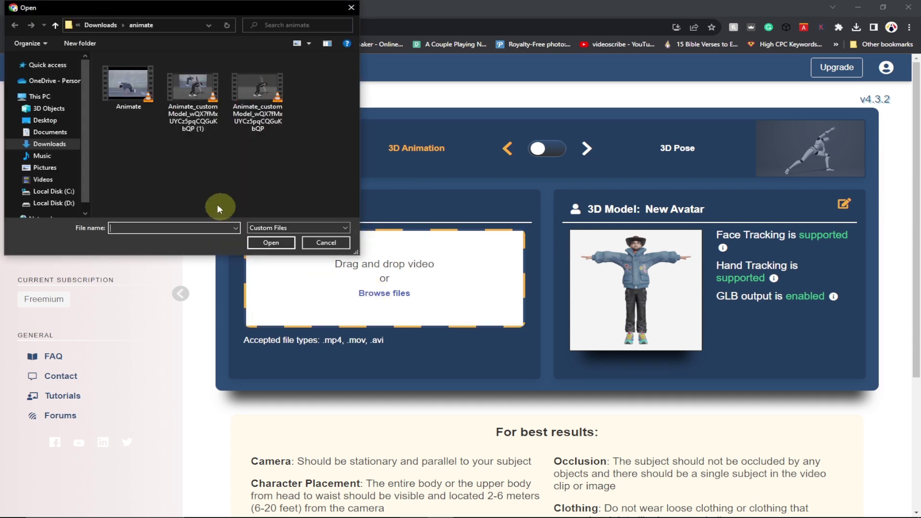
click(127, 94)
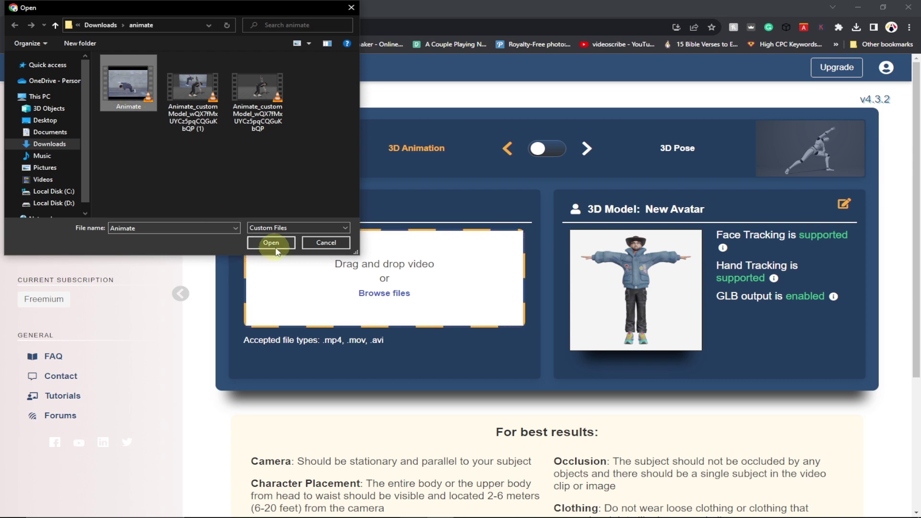
click(269, 243)
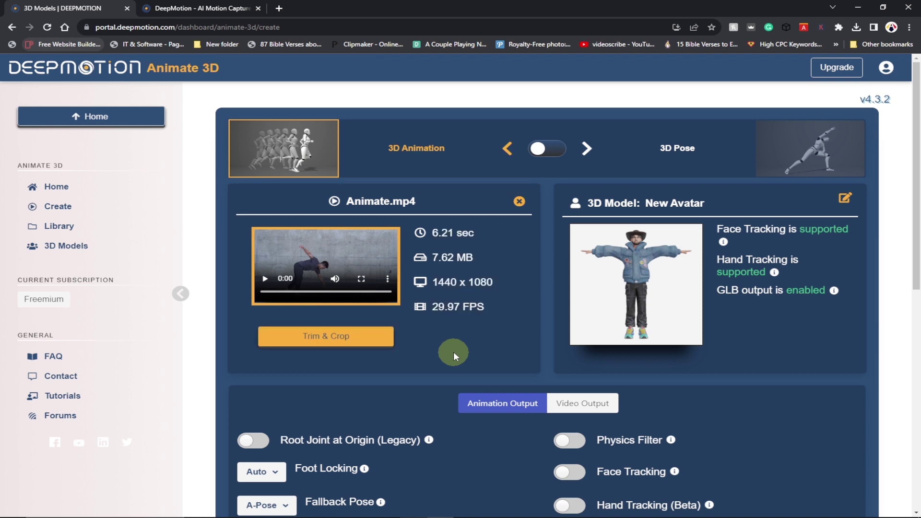
- Play the Animate.mp4 preview briefly, then pause it
click(265, 280)
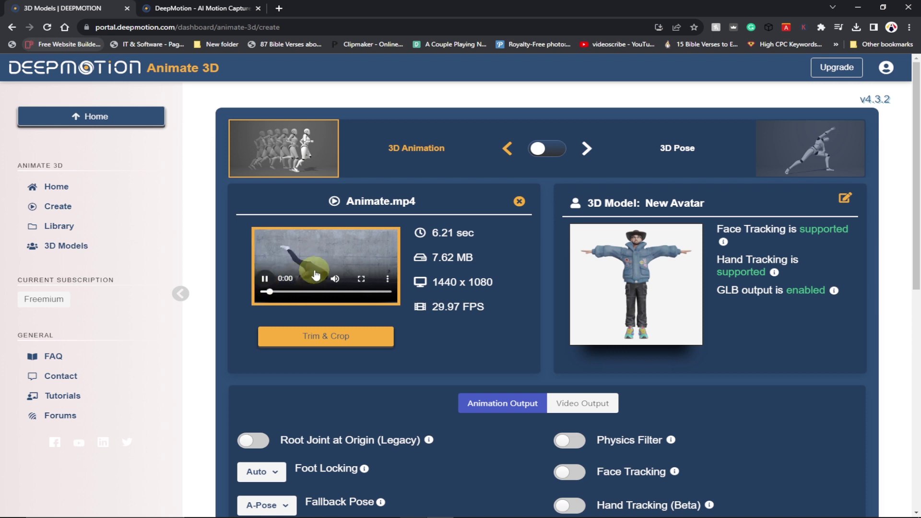
click(264, 279)
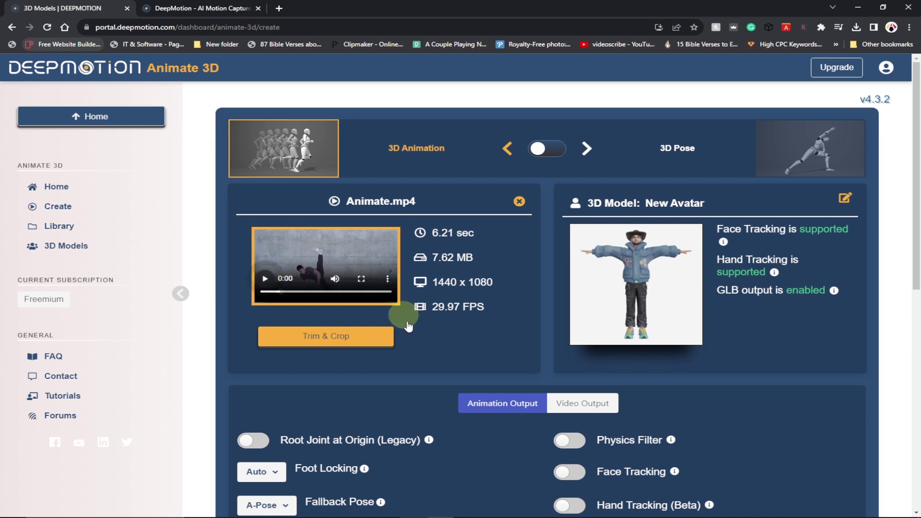
scroll(448, 352, down, 1)
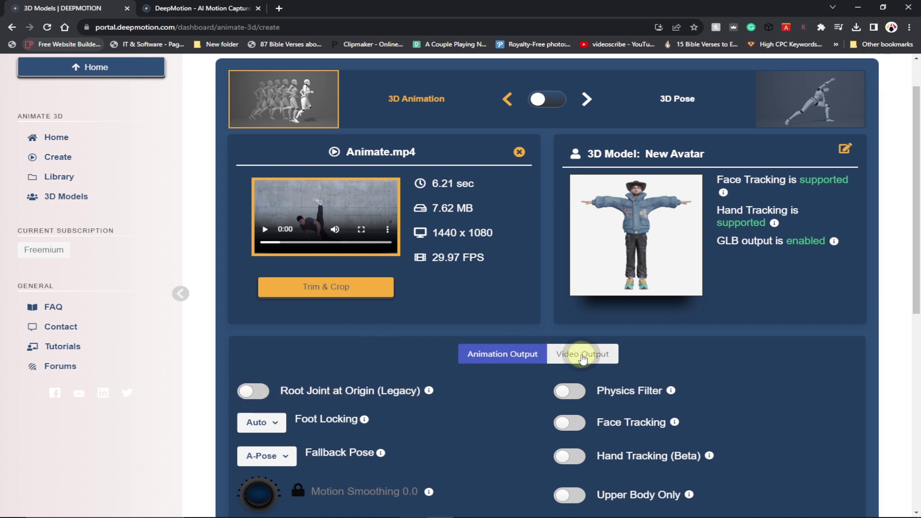
- In Video Output, enable MP4 output and turn MP4 audio off
click(583, 355)
scroll(665, 349, down, 1)
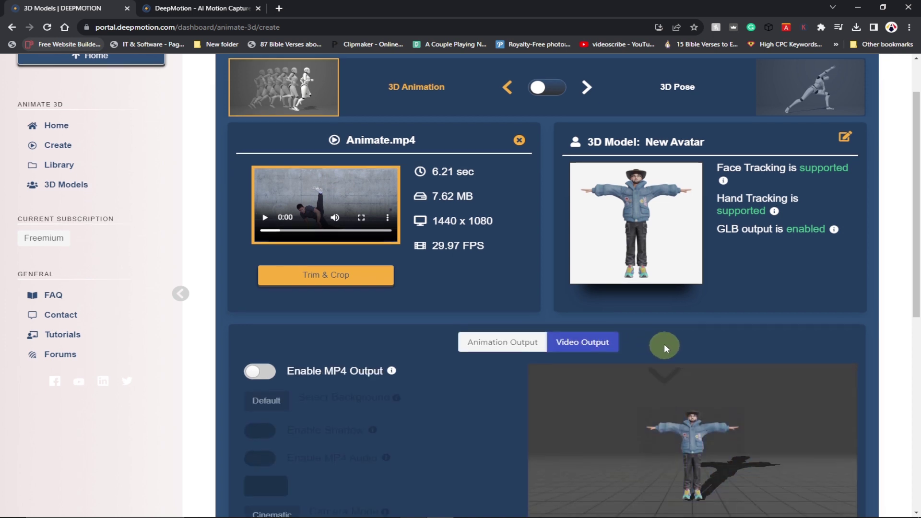
scroll(664, 344, down, 2)
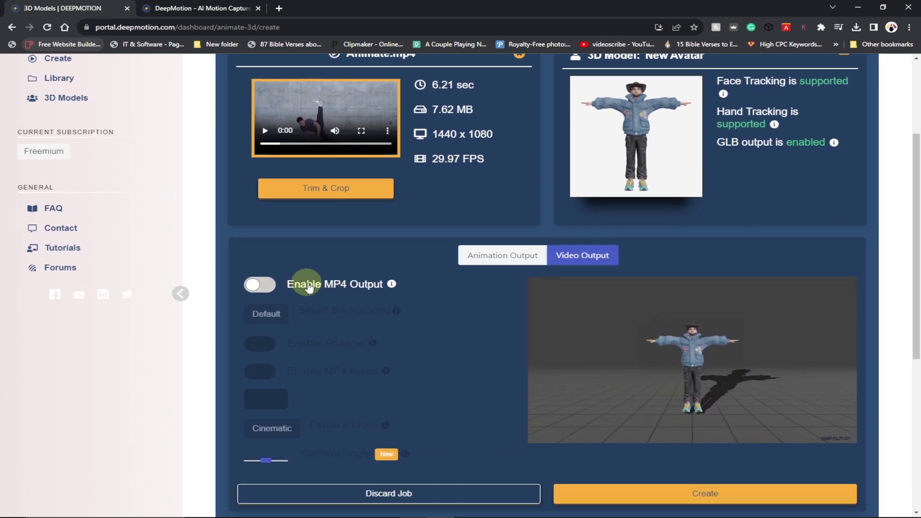
click(263, 290)
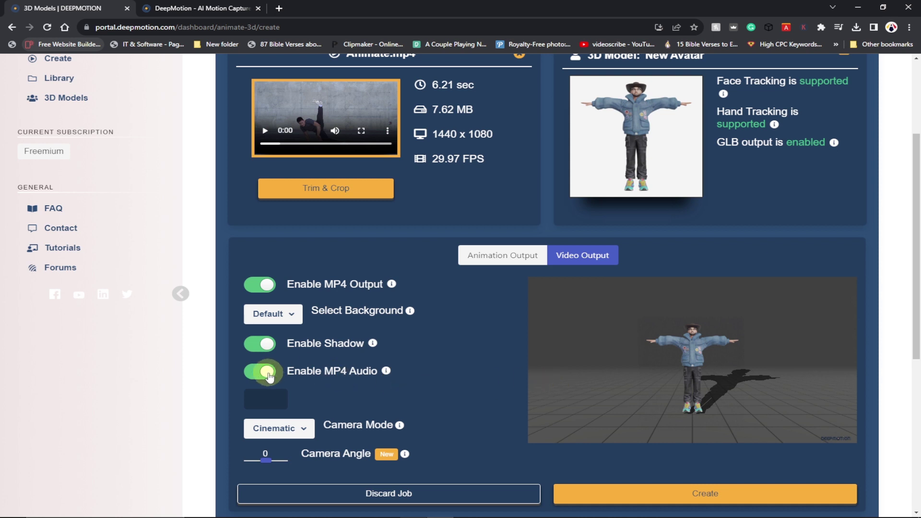
click(268, 373)
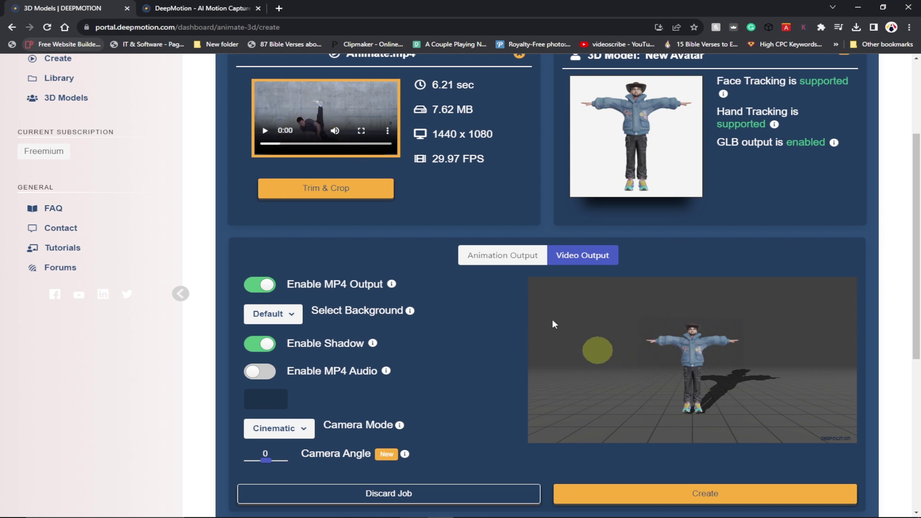
- Try the Default and Environments backgrounds, then set the MP4 background to Default With Original
click(273, 313)
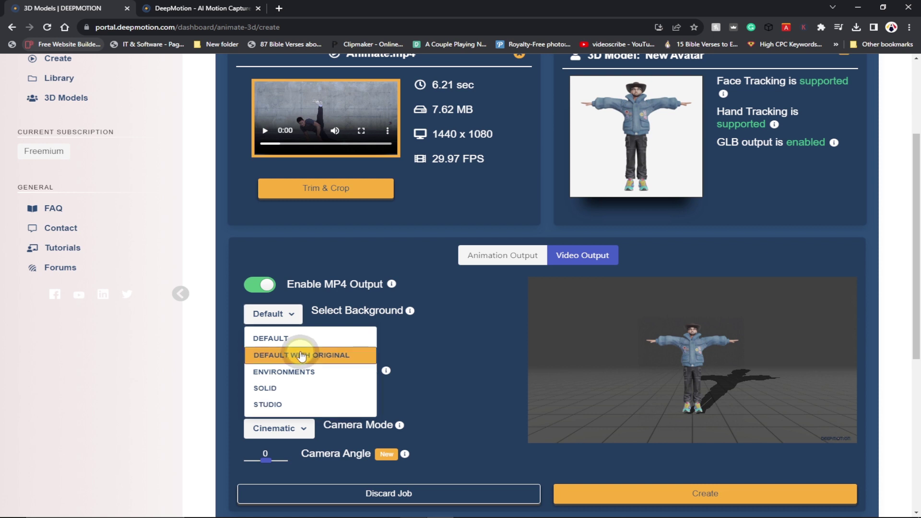
click(300, 355)
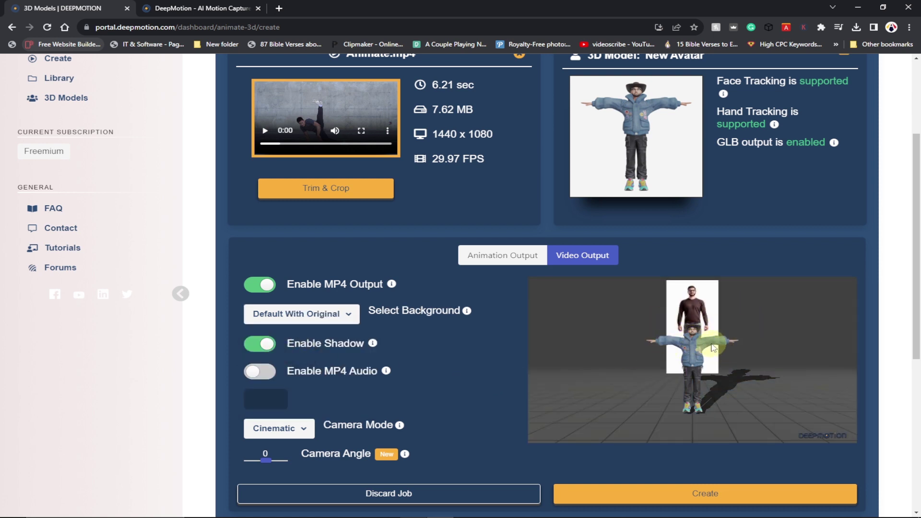
click(323, 317)
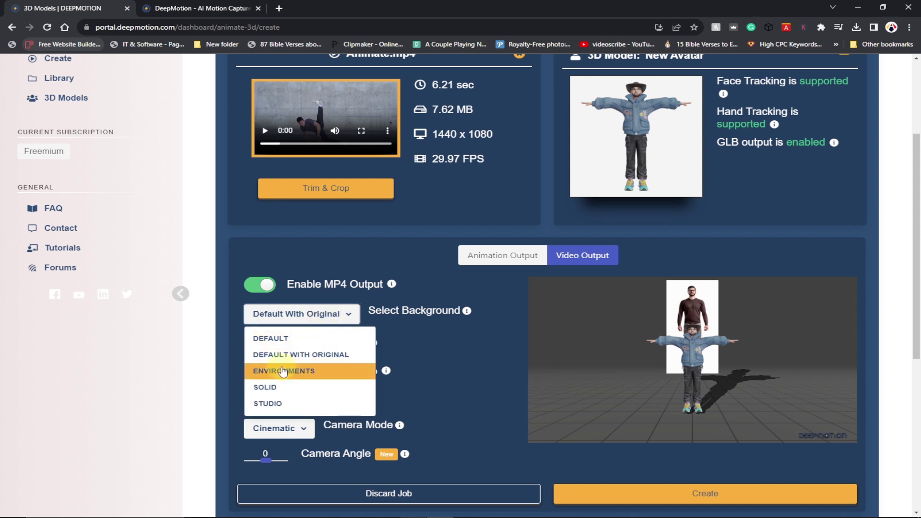
click(294, 341)
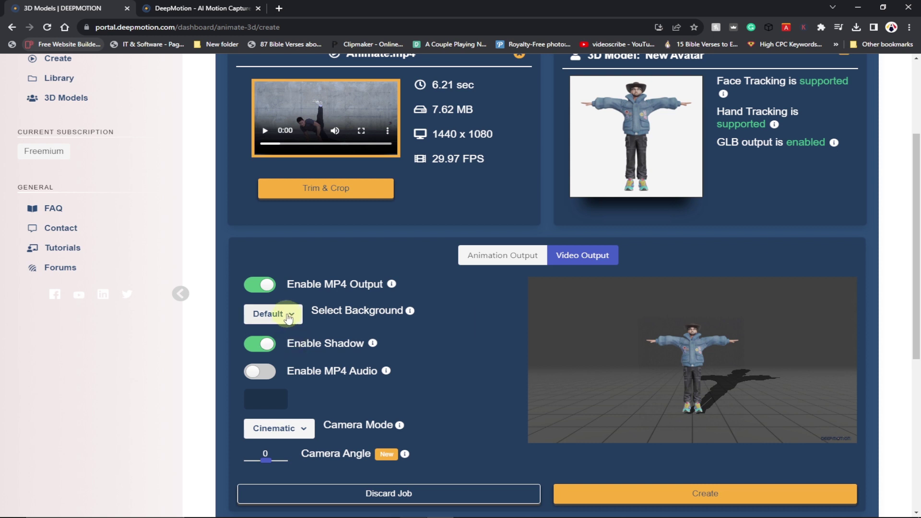
click(289, 317)
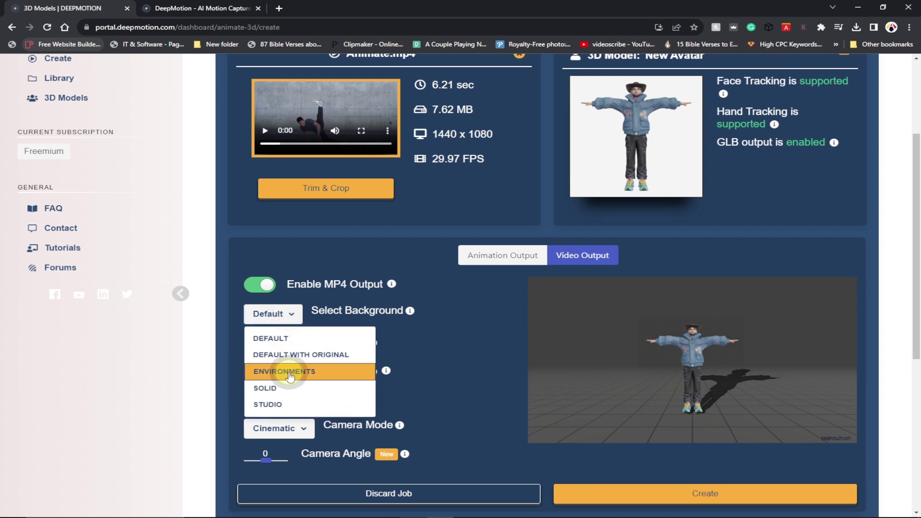
click(289, 374)
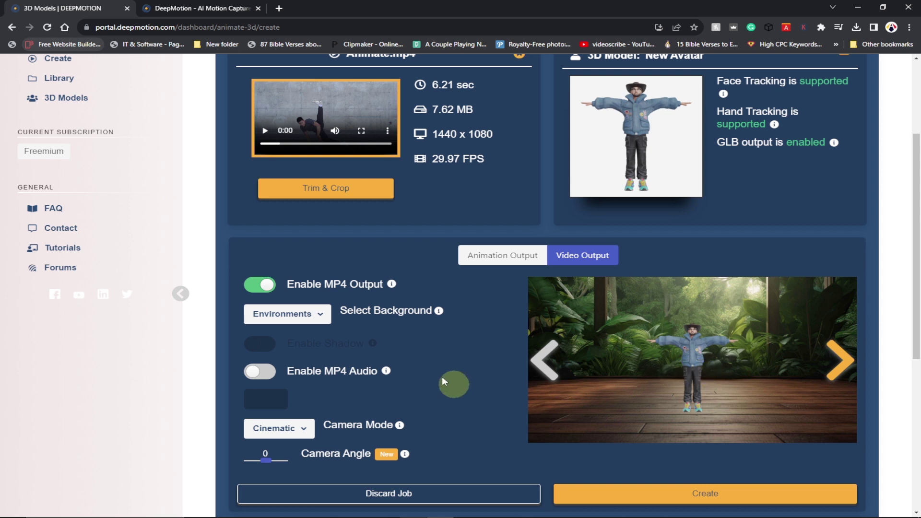
click(321, 321)
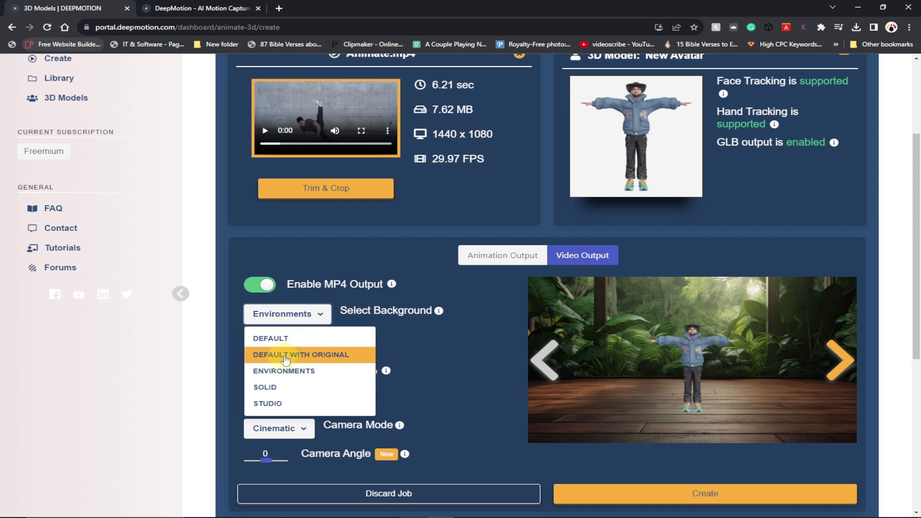
click(312, 356)
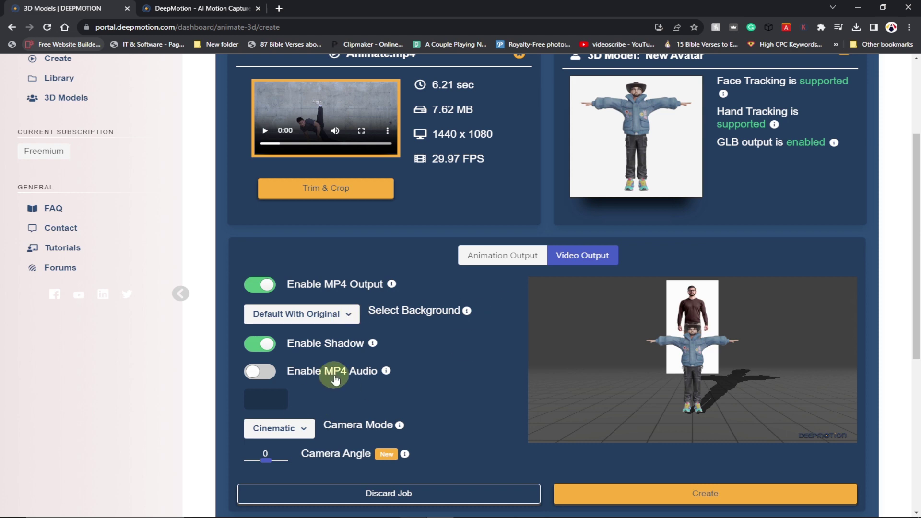
scroll(468, 382, down, 1)
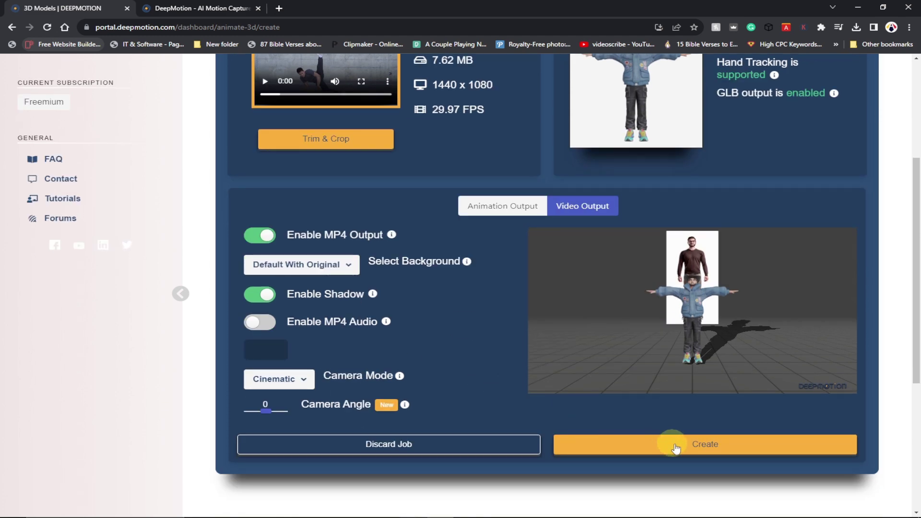
- Create the job, review its output formats in the confirmation table, and start processing
click(701, 446)
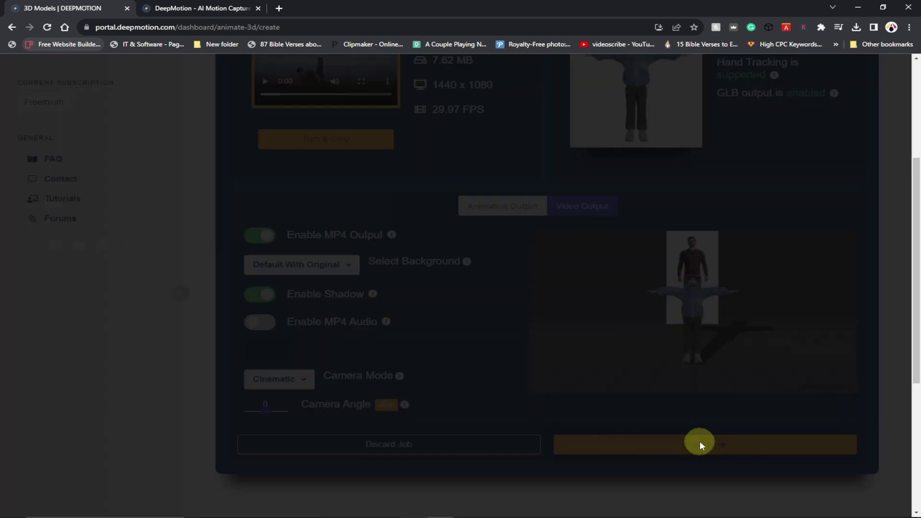
scroll(501, 328, down, 3)
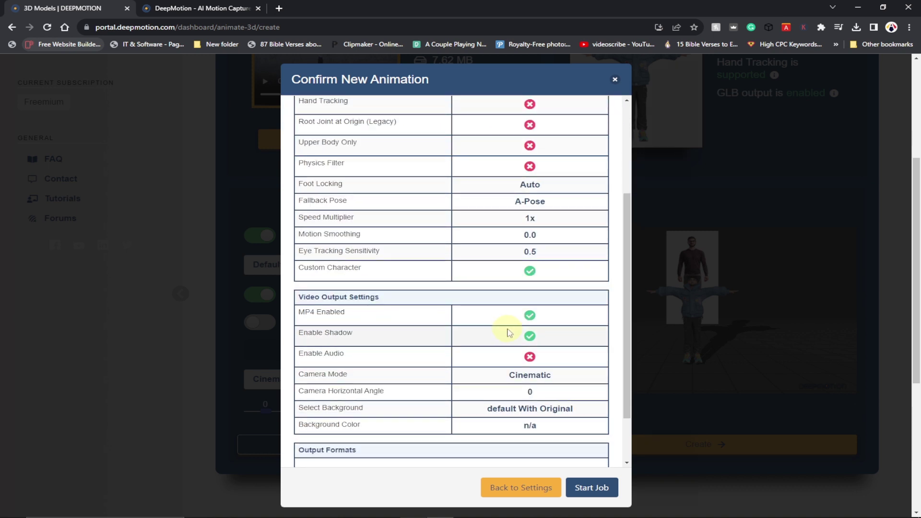
scroll(510, 350, down, 2)
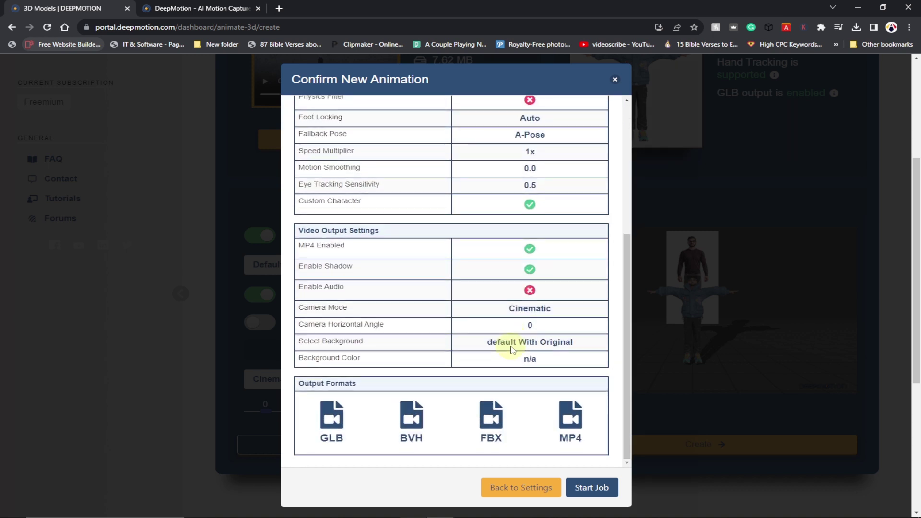
click(567, 415)
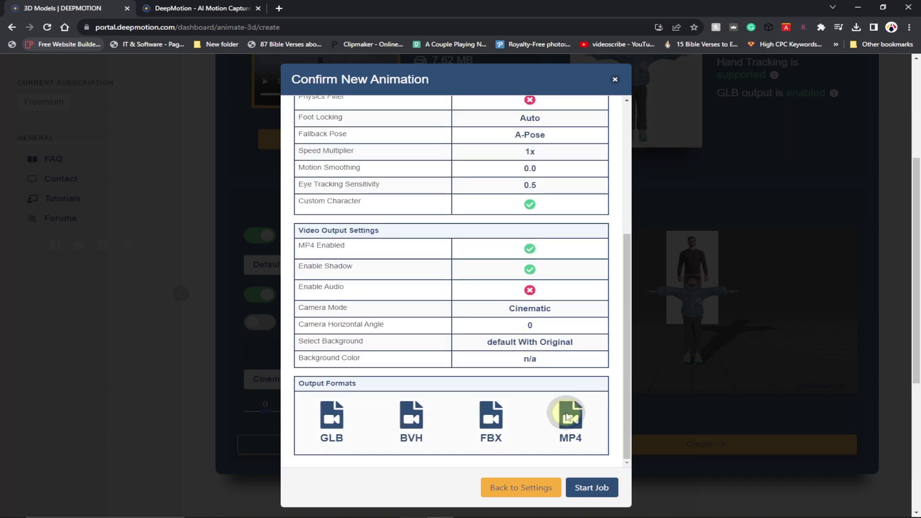
click(587, 487)
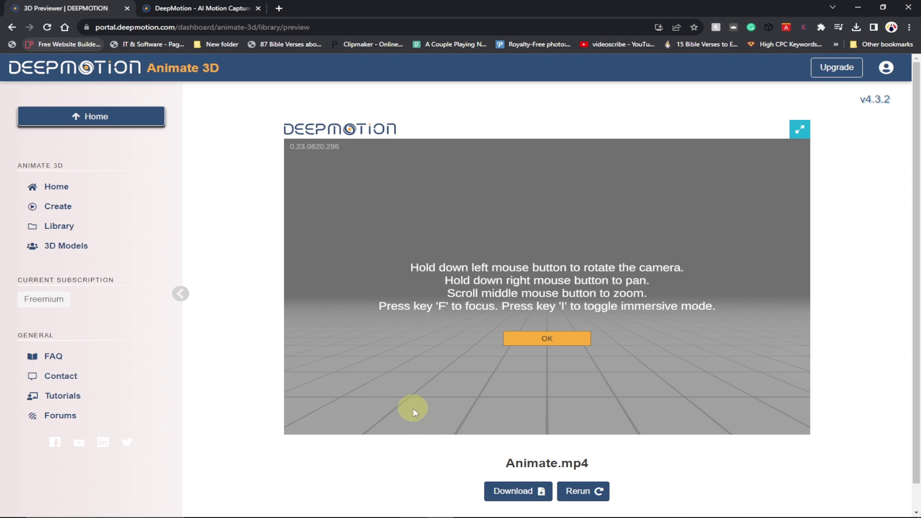
- Open the Download dialog for the finished Animate.mp4 animation
click(515, 495)
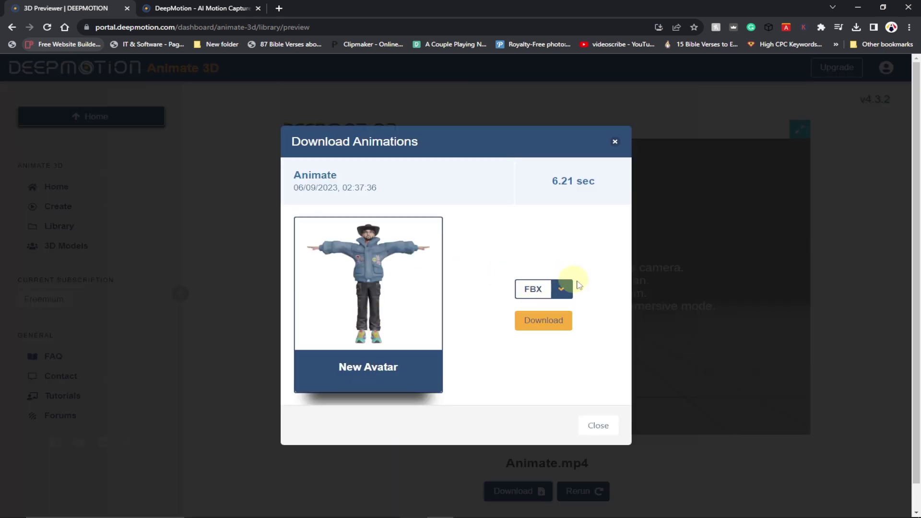
- Download the breakdance animation as a 2,005 KB MP4 and show it in the Downloads folder
click(561, 291)
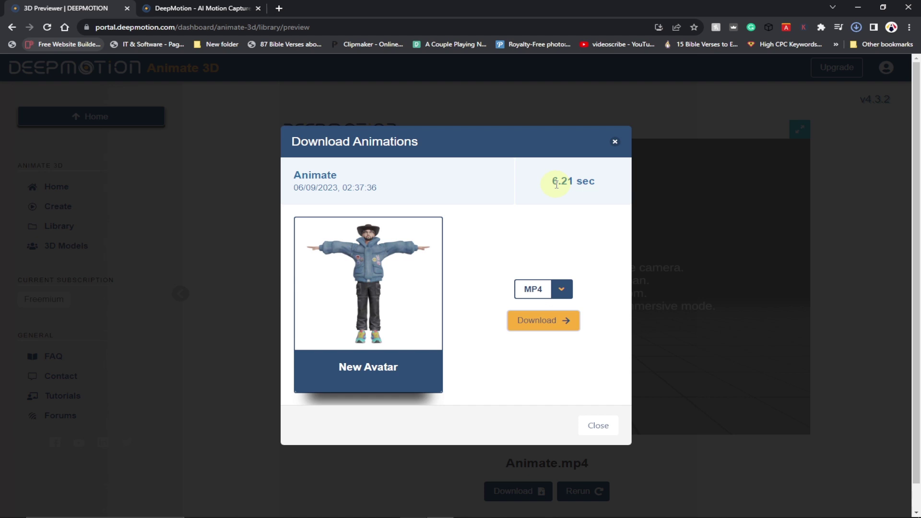
mouse_move(804, 69)
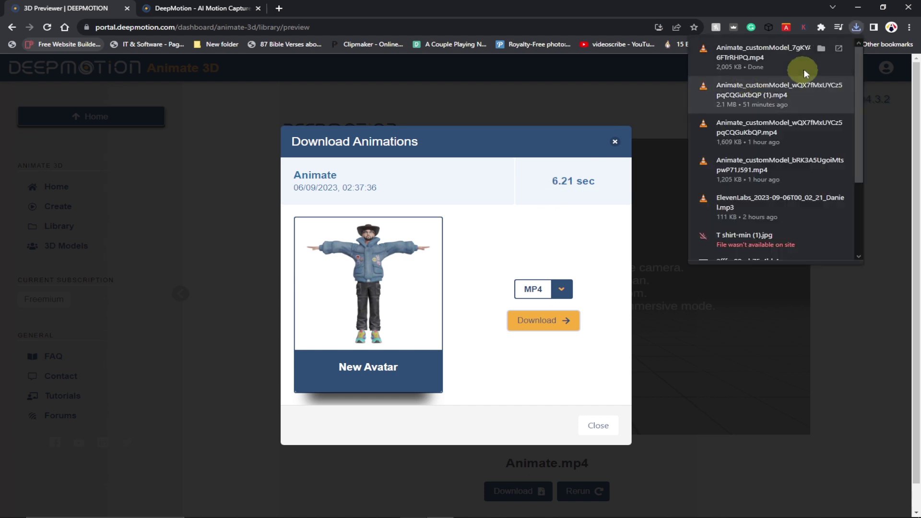
click(820, 49)
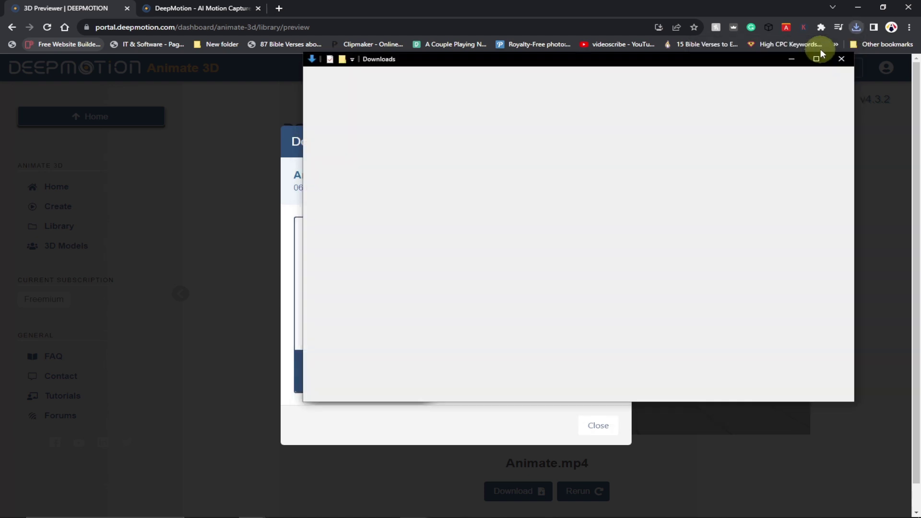